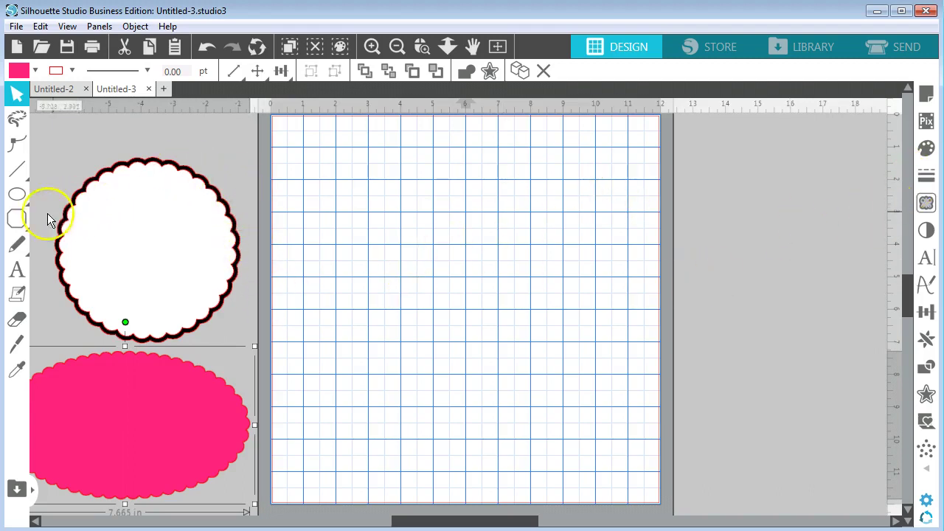
- Draw a trial oval in the middle of the mat with the Ellipse tool, then delete it
left_click(19, 197)
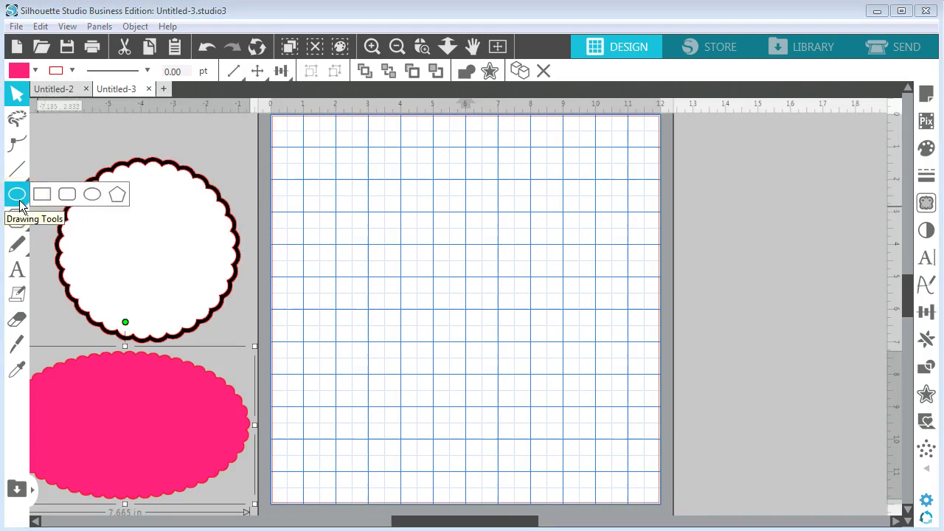
left_click(87, 194)
left_click(377, 199)
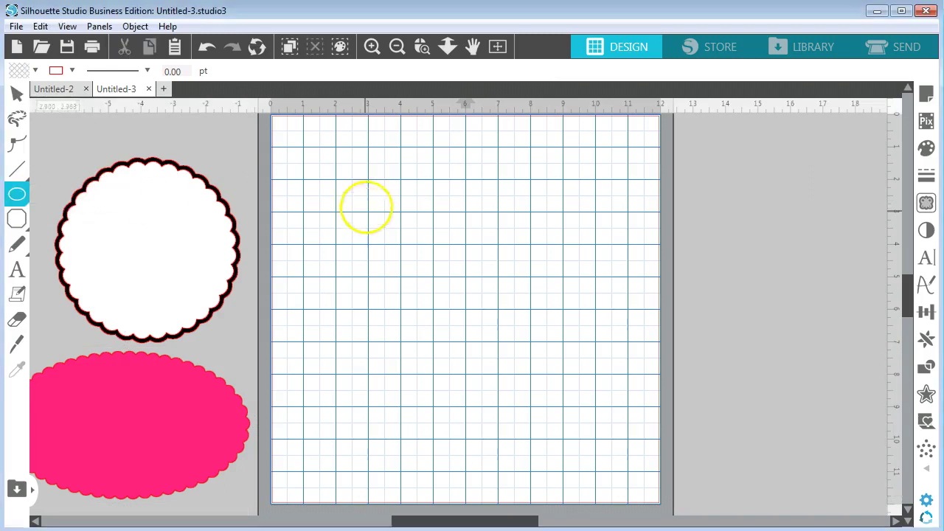
left_click(395, 198)
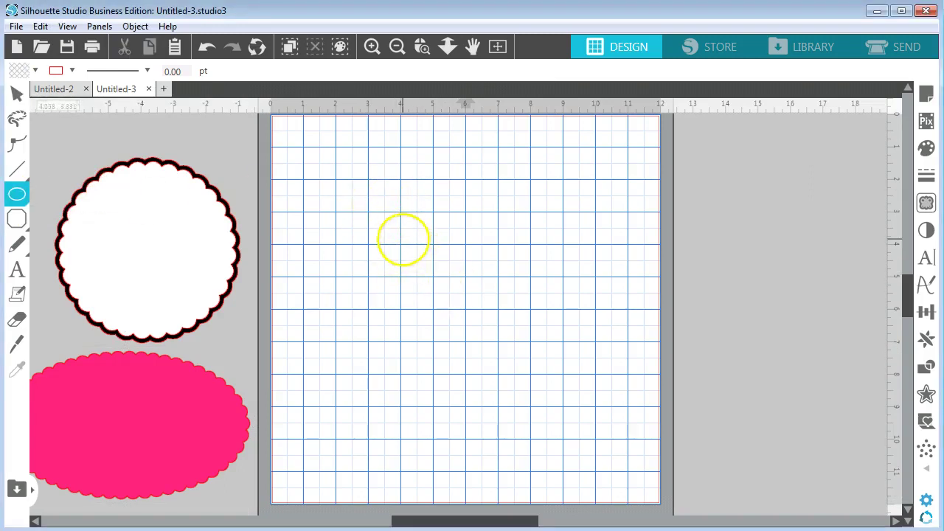
mouse_move(403, 239)
left_mouse_down()
mouse_move(407, 267)
mouse_move(453, 346)
mouse_move(516, 394)
left_mouse_up()
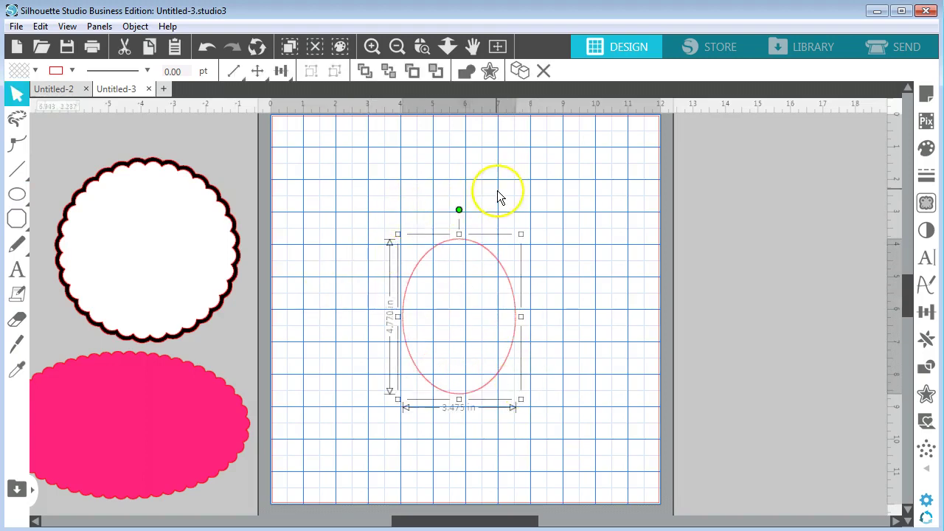
key("Delete")
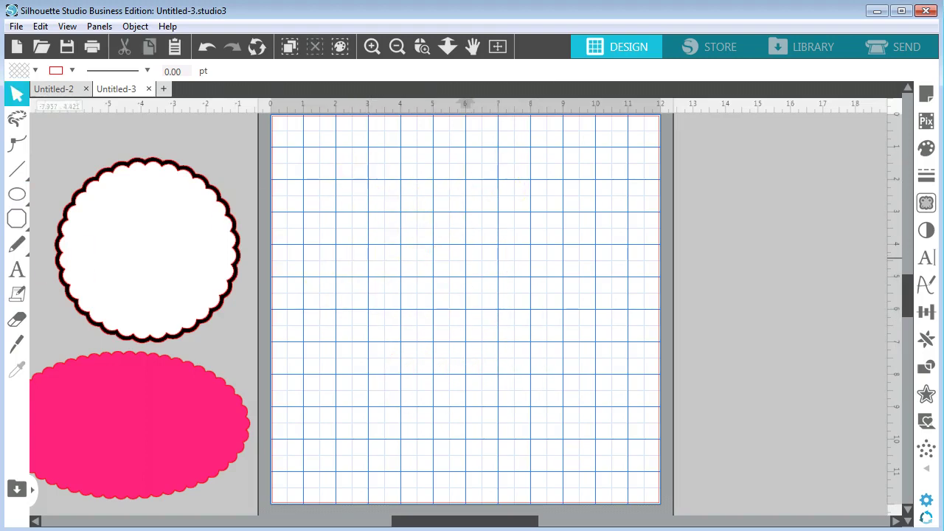
- Draw a 4.315 in circle near the mat centre and shift it slightly left
left_click(90, 196)
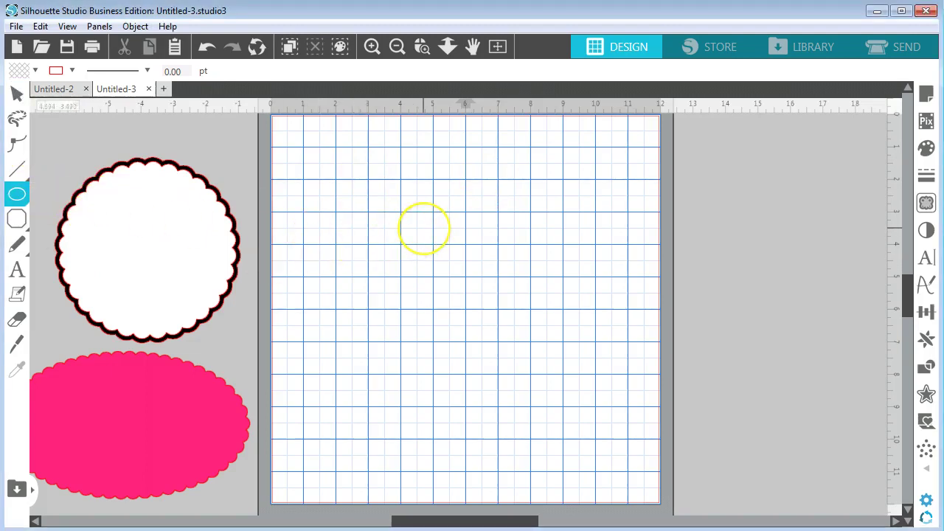
left_click_drag(424, 227, 549, 384)
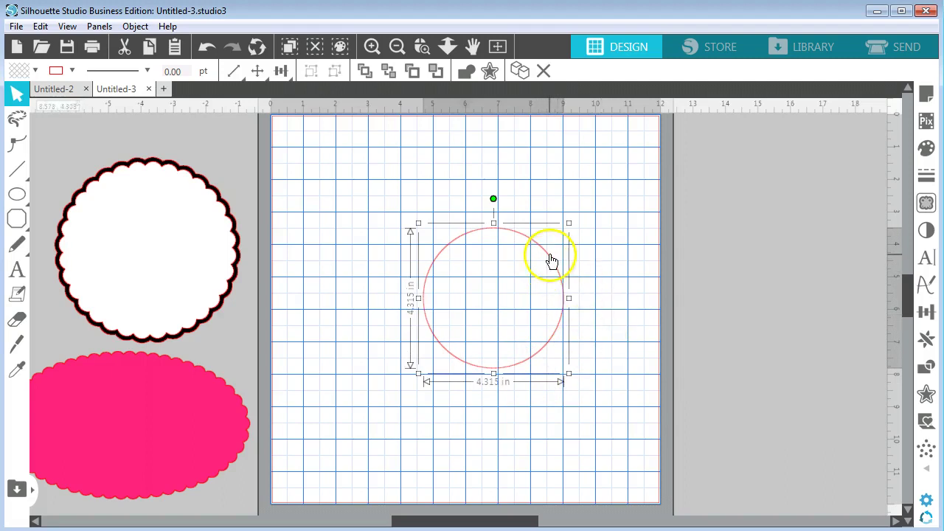
left_click_drag(550, 256, 506, 266)
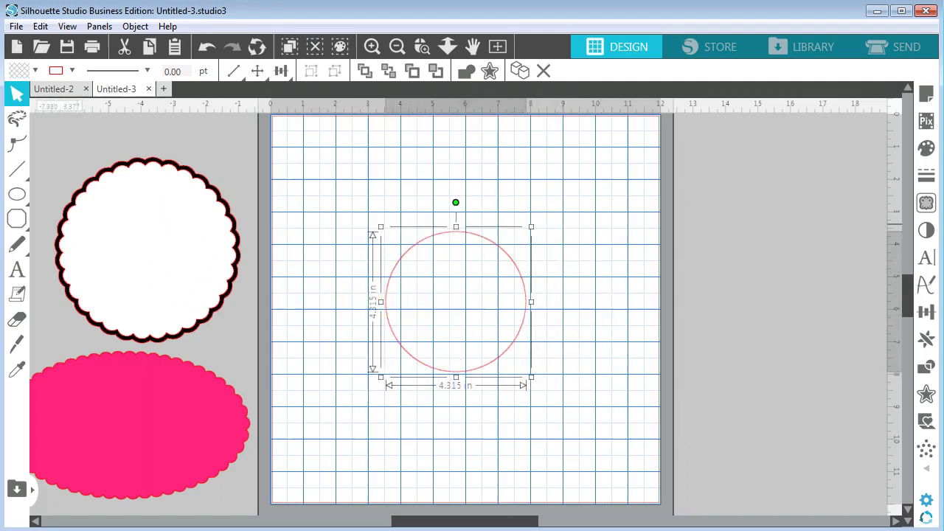
- Draw a small 0.579 in circle above and to the right of the large circle
left_click(16, 194)
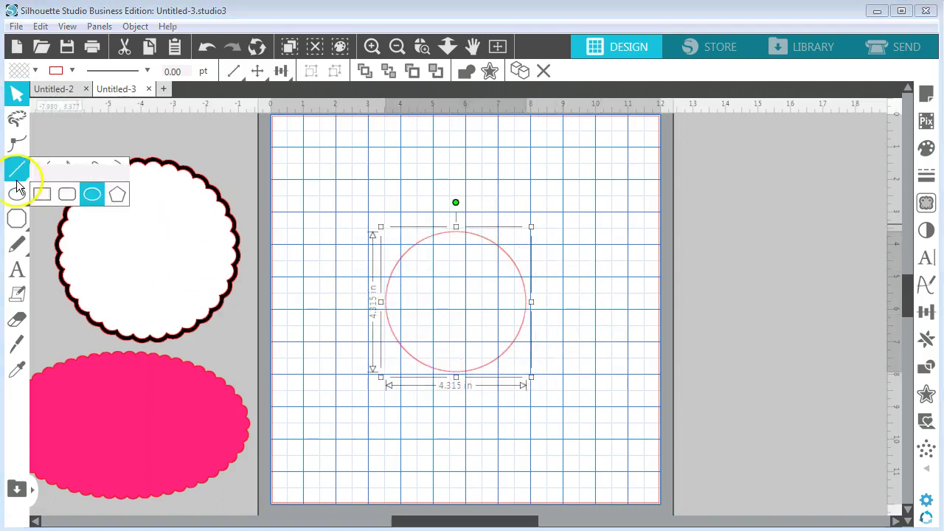
left_click(91, 194)
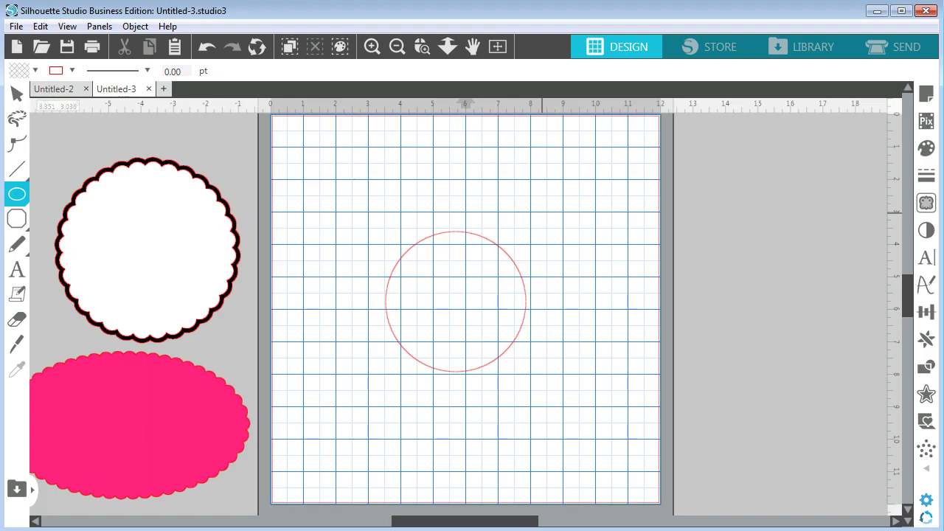
left_click(543, 214)
left_click_drag(543, 214, 559, 234)
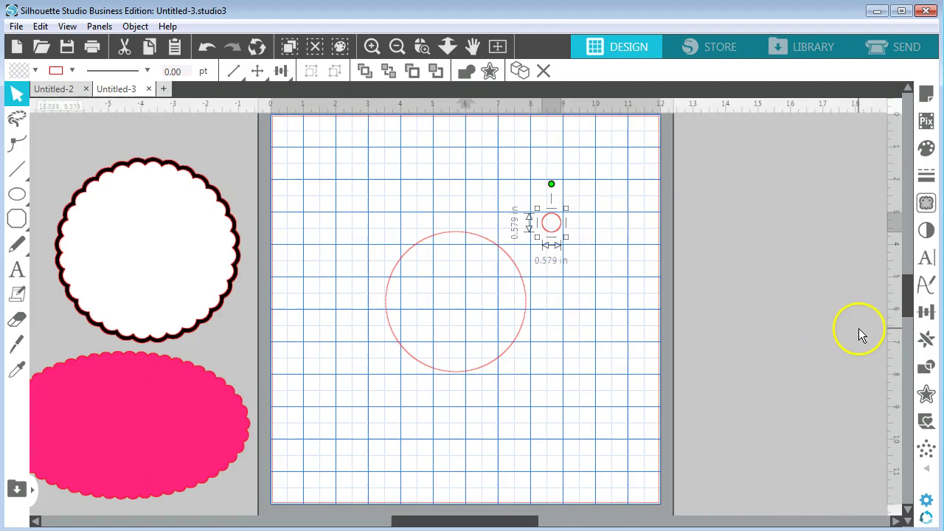
- In Replicate, switch to Object on Path and enable Show Grab Handle for the small circle
left_click(927, 343)
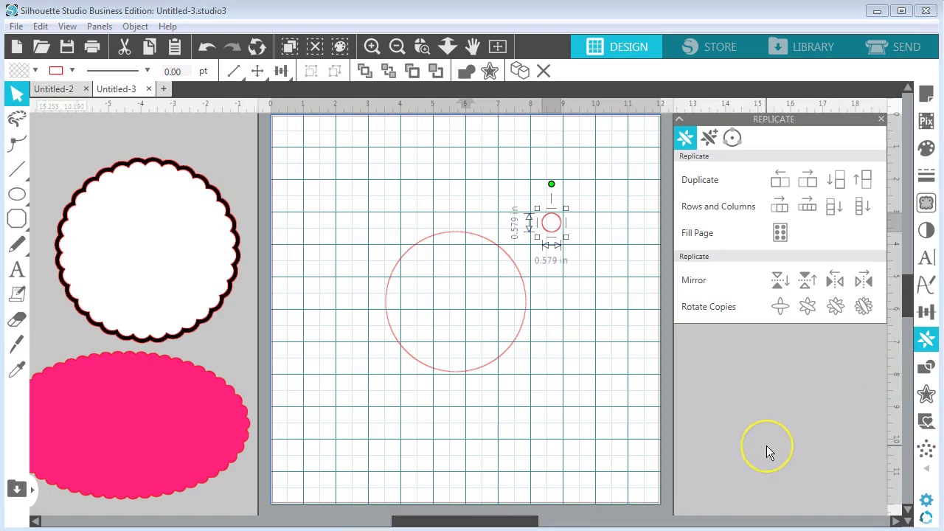
left_click(733, 137)
left_click(746, 181)
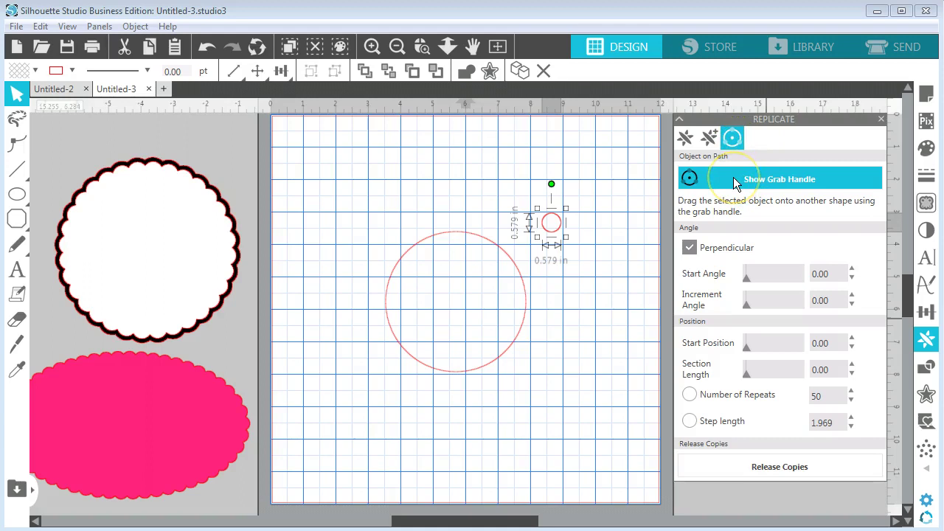
left_click(733, 177)
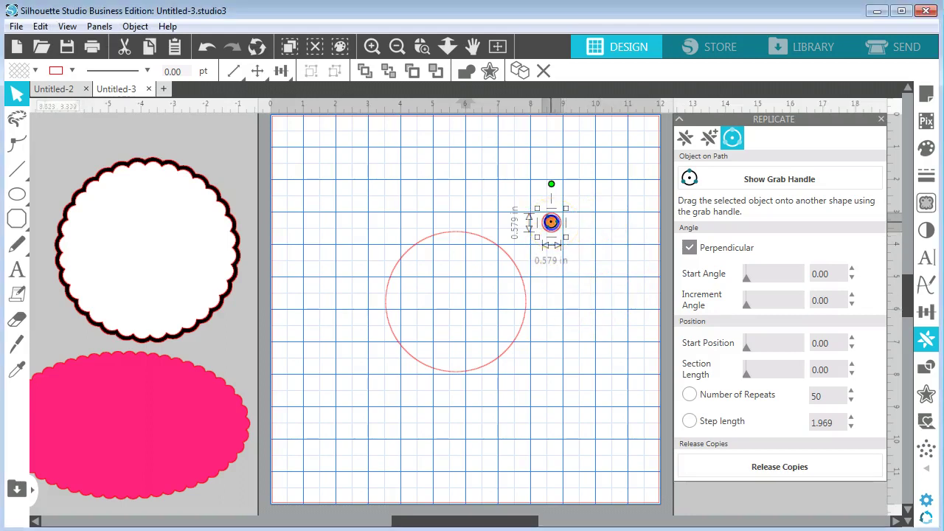
- Attach the small circle to the large circle's outline and raise Number of Repeats to 16
left_click_drag(551, 222, 506, 253)
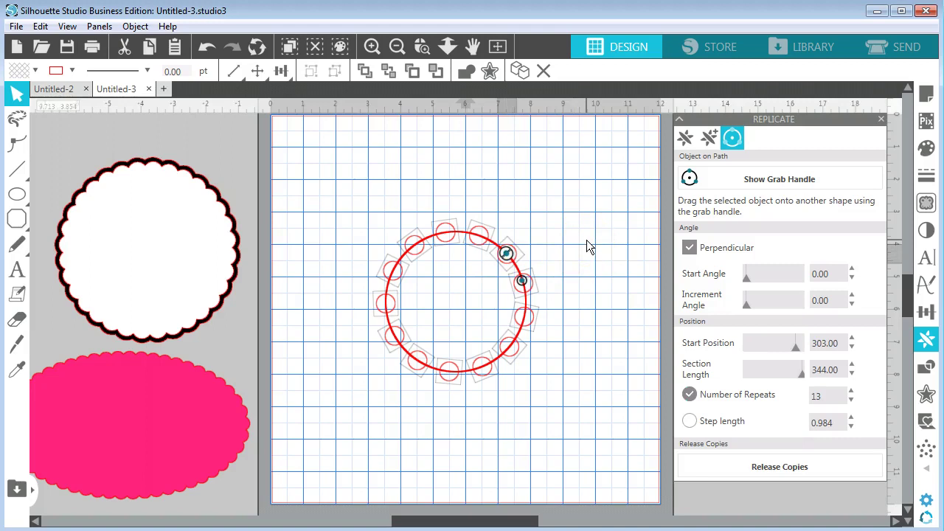
left_click(689, 398)
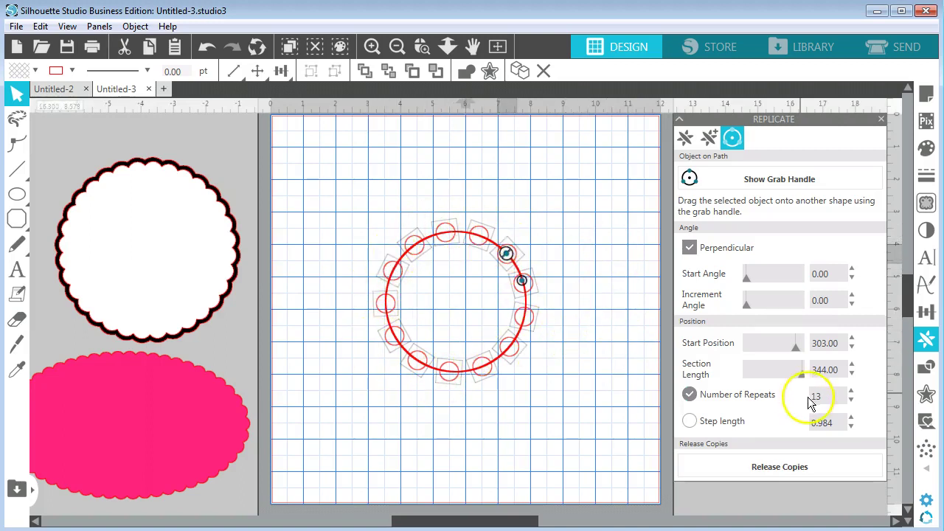
left_click(851, 391)
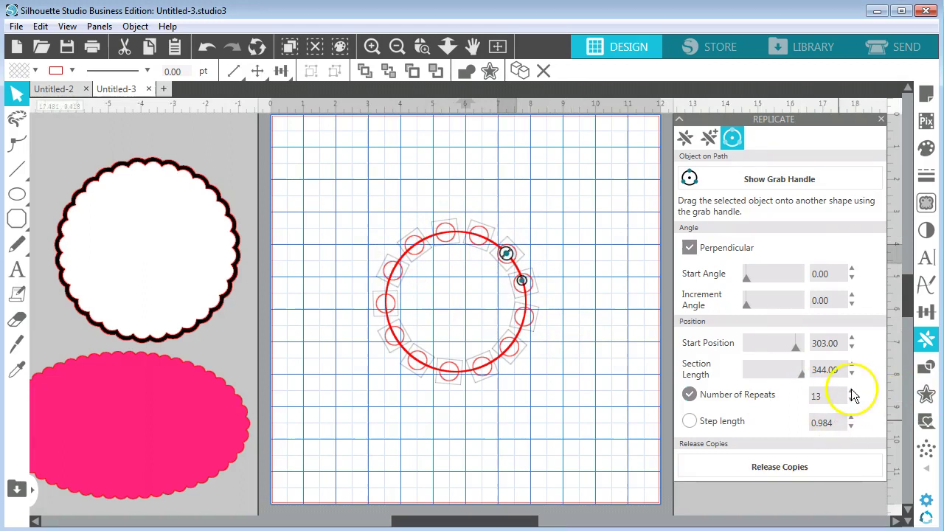
left_click(852, 391)
left_click(852, 391)
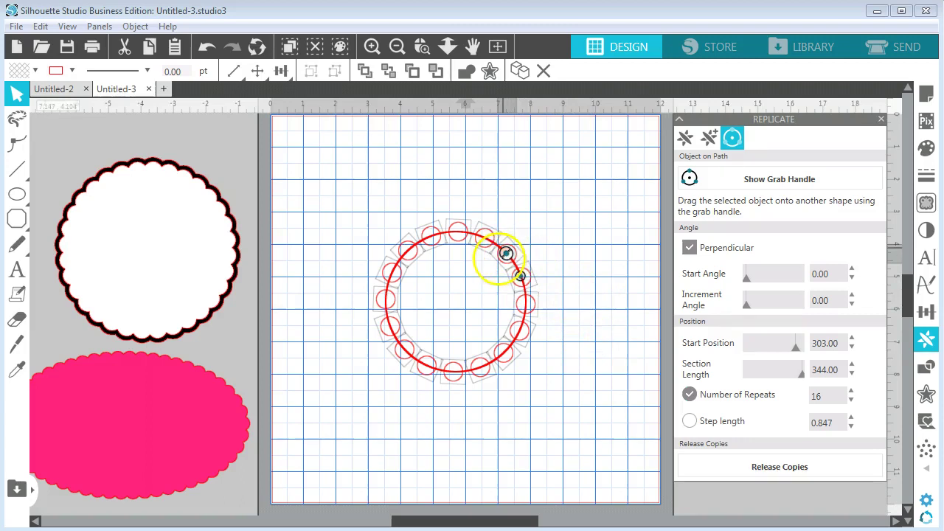
- Slide the copies along the path and set Number of Repeats to 28 for overlapping circles
mouse_move(506, 253)
left_mouse_down()
mouse_move(521, 282)
mouse_move(514, 337)
mouse_move(524, 282)
mouse_move(506, 253)
left_mouse_up()
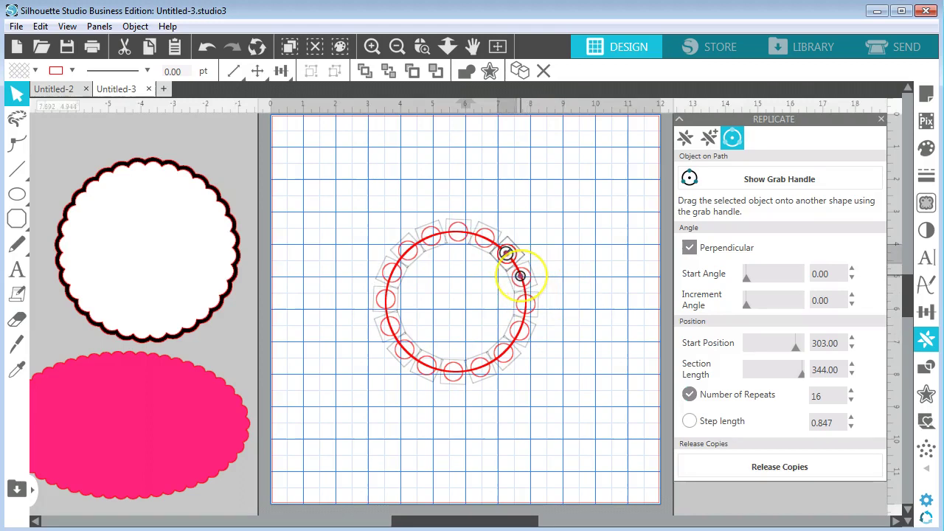
left_click_drag(519, 276, 521, 296)
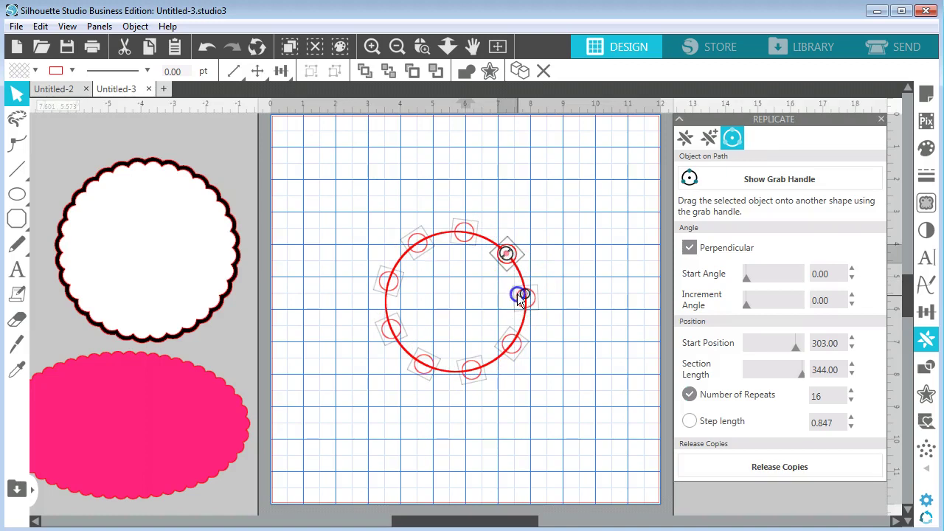
left_click(831, 399)
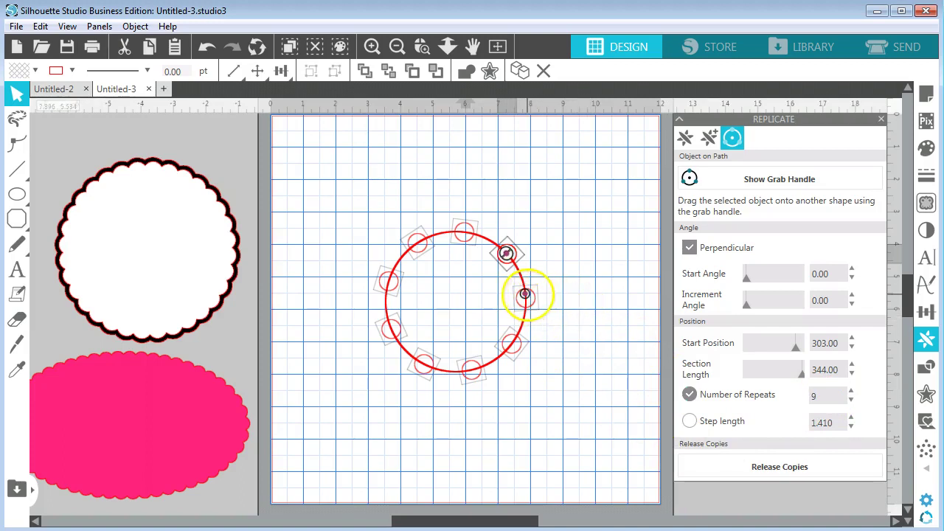
left_click_drag(525, 295, 522, 274)
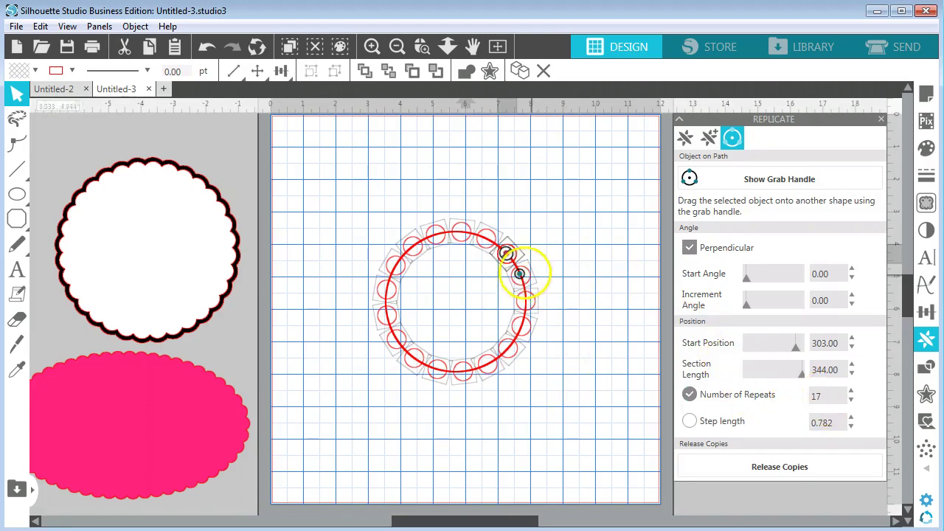
left_click_drag(520, 273, 522, 269)
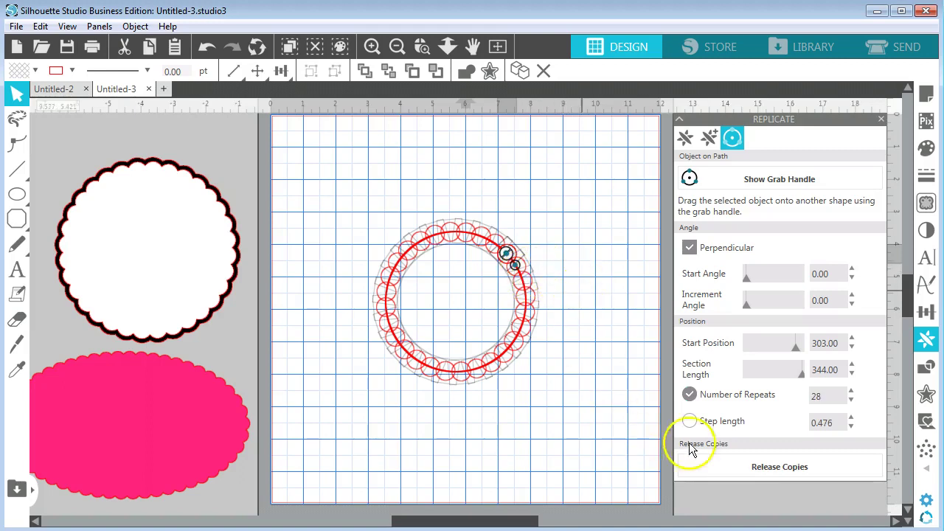
- Release the copies, marquee-select all ring circles and weld them into one 4.883 in scallop
left_click(742, 463)
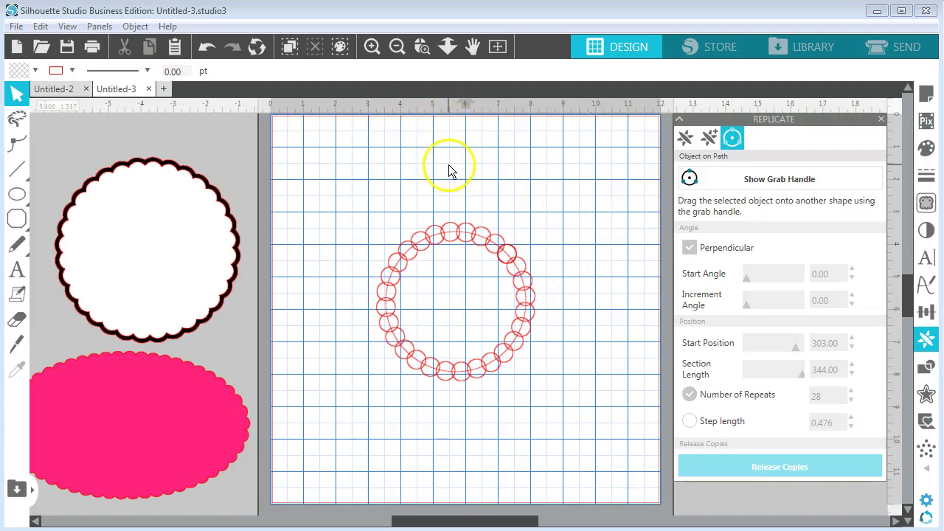
left_click(290, 46)
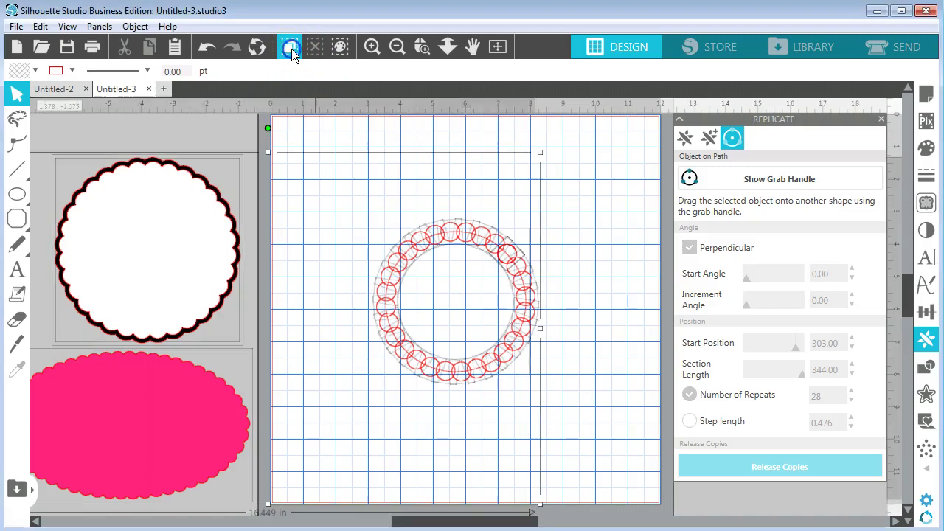
left_click(573, 217)
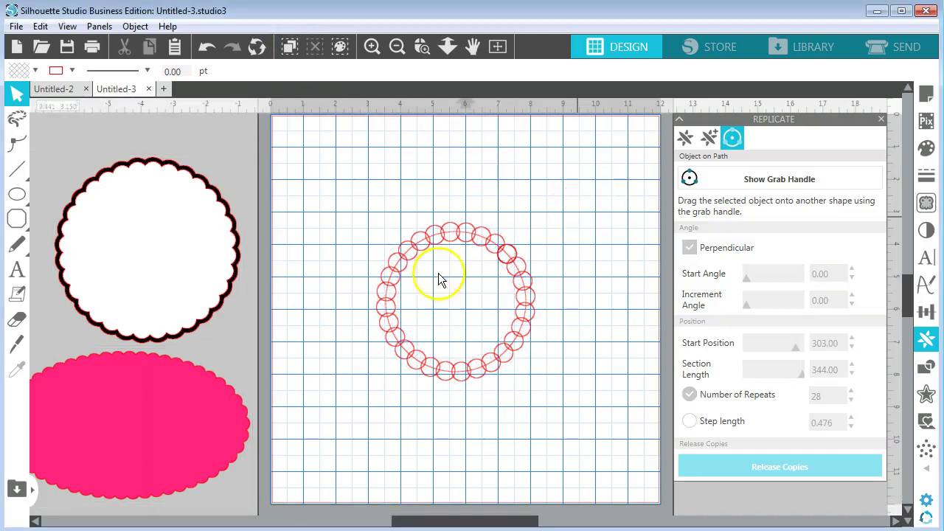
left_click_drag(351, 199, 568, 406)
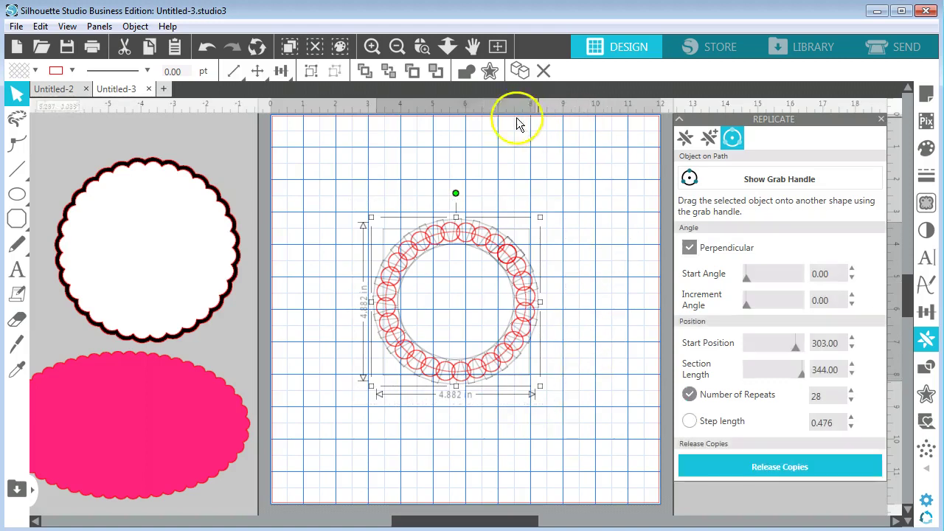
left_click(468, 73)
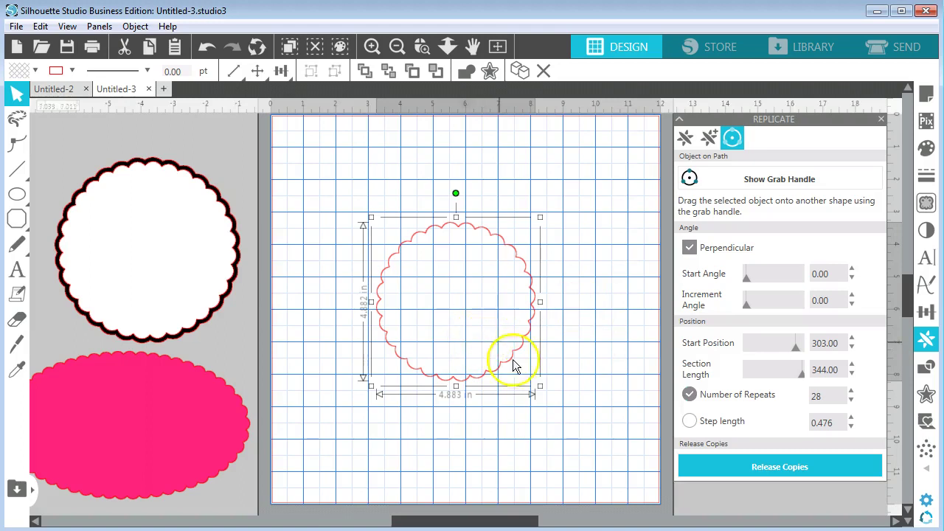
- Place the red scallop below the white example and bring the pink scalloped oval onto the mat
left_click_drag(516, 354, 206, 301)
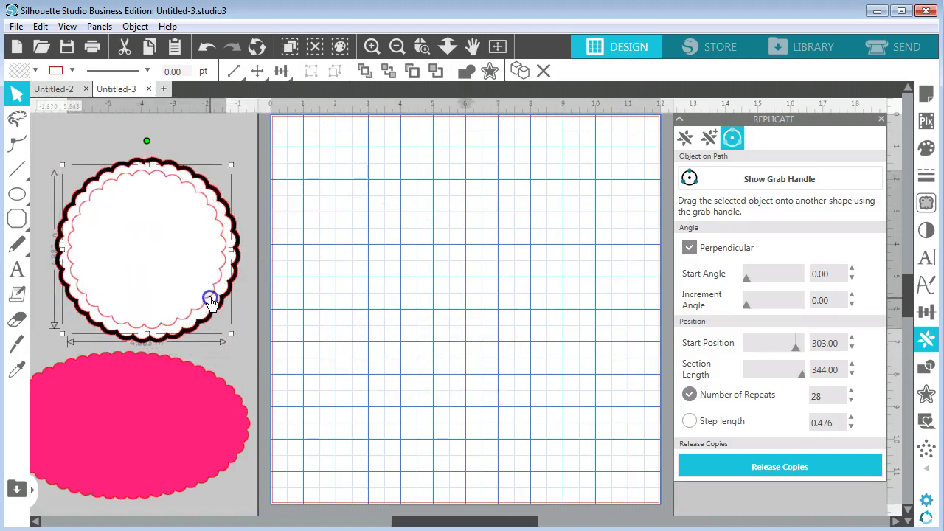
left_click(209, 411)
left_click_drag(209, 411, 523, 274)
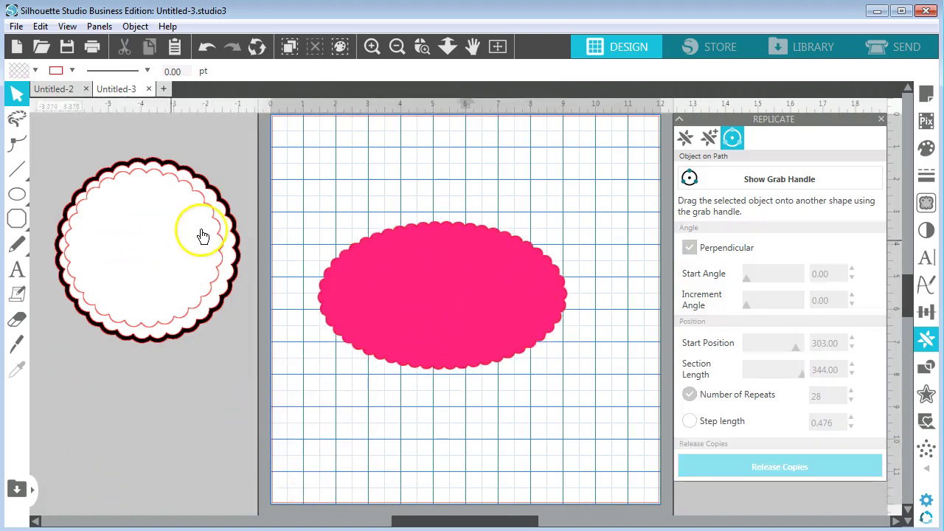
left_click_drag(216, 223, 204, 402)
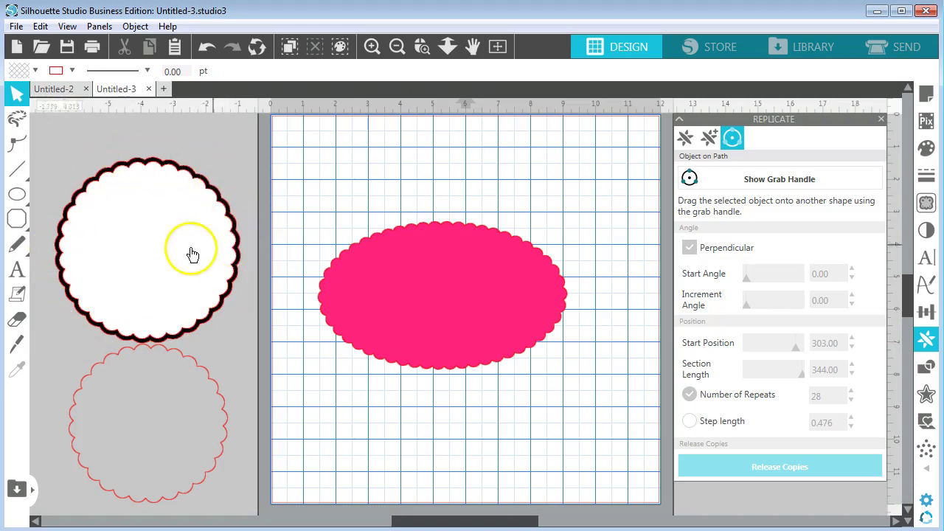
mouse_move(191, 250)
left_mouse_down()
mouse_move(247, 249)
mouse_move(185, 247)
left_mouse_up()
left_click(590, 293)
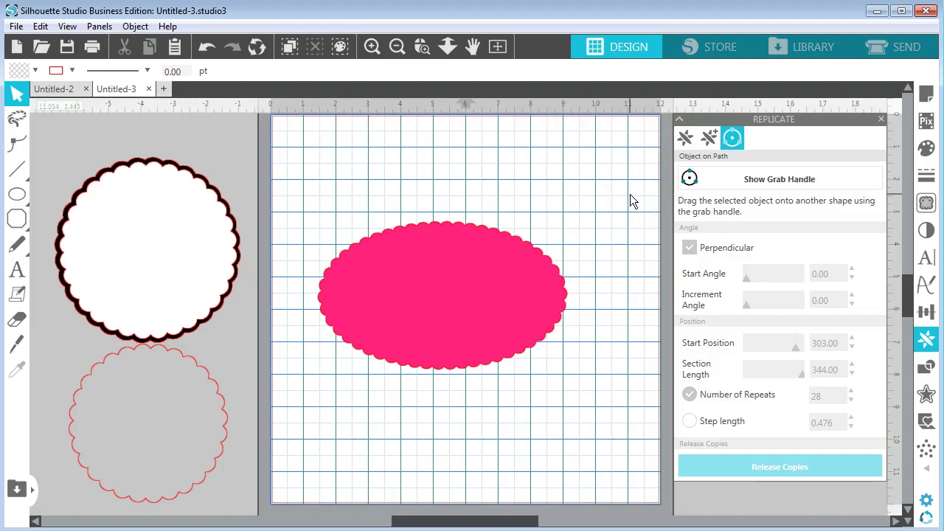
left_click(607, 212)
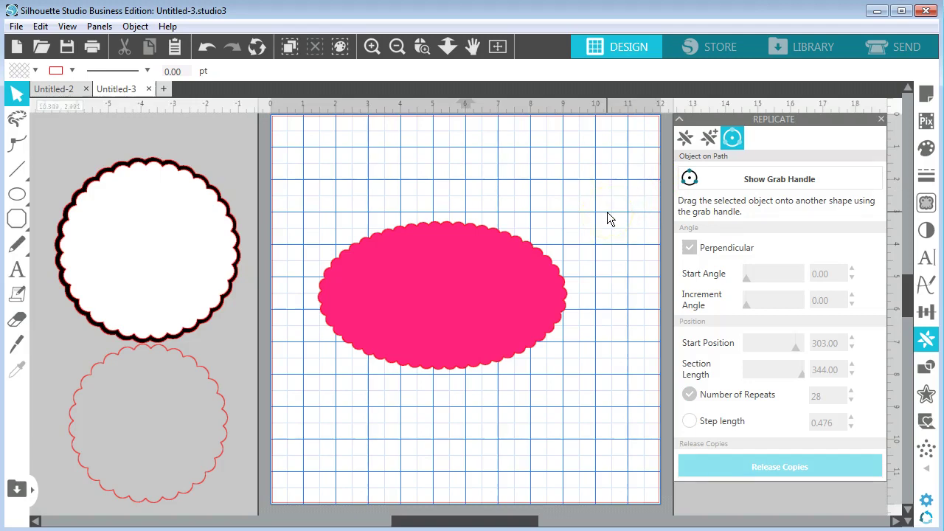